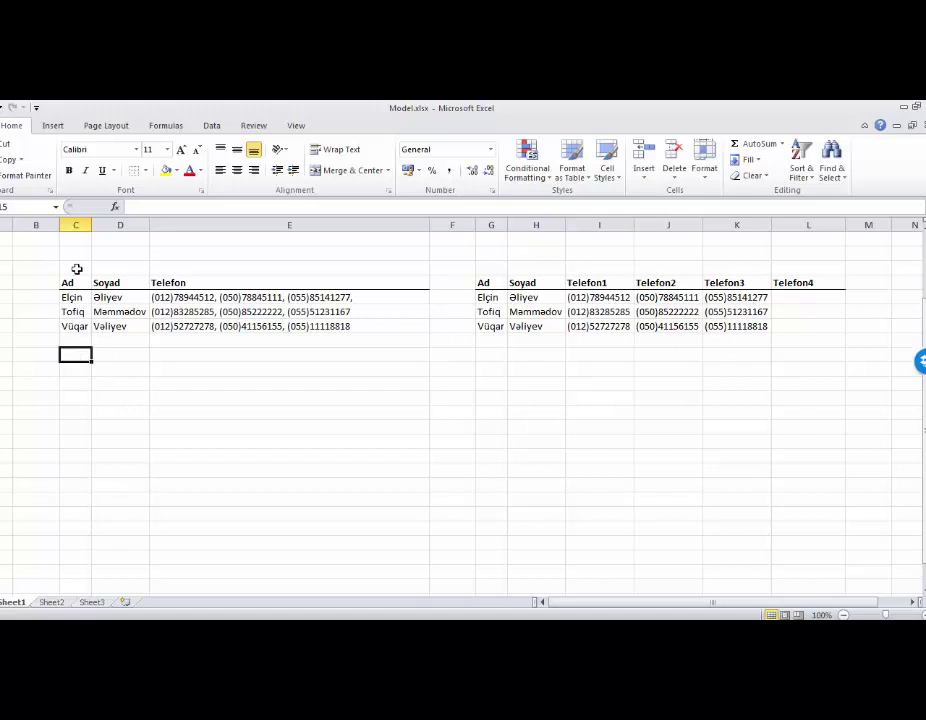
left_click_drag(68, 280, 248, 279)
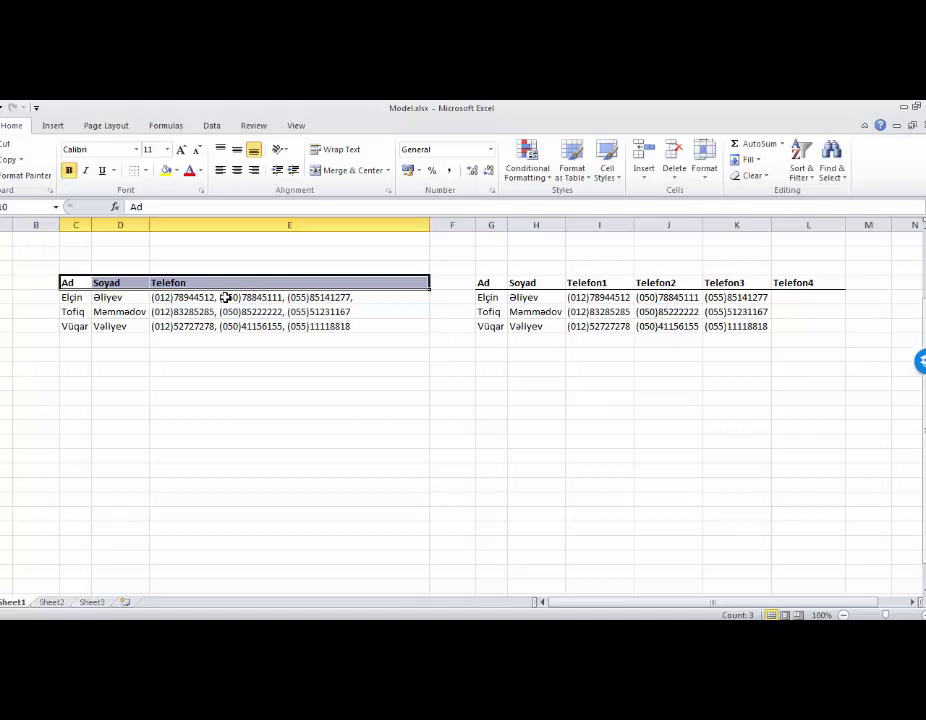
left_click(225, 298)
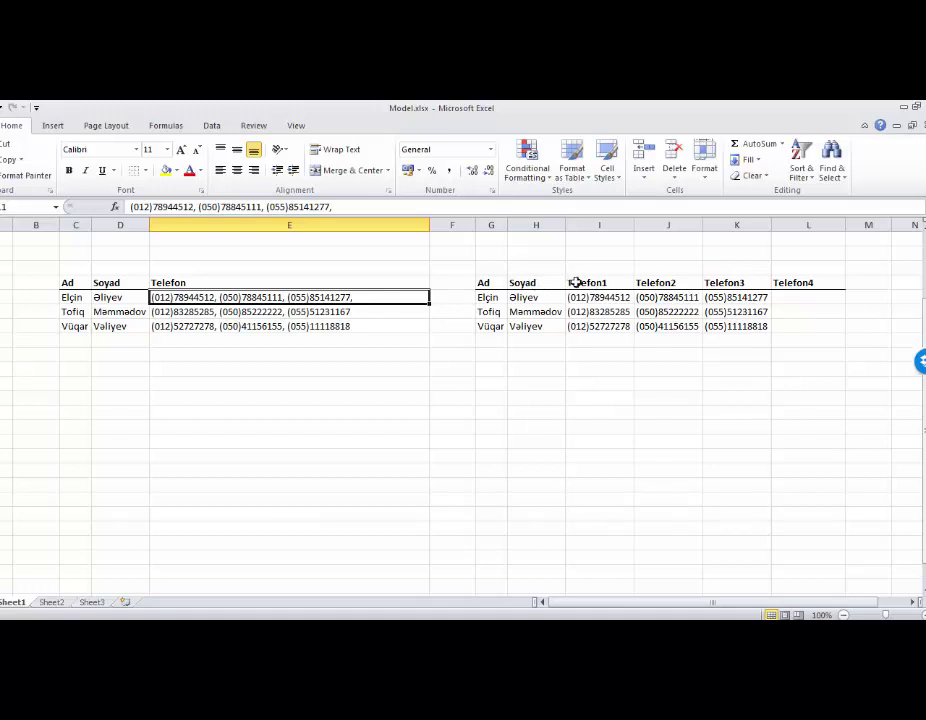
left_click_drag(576, 283, 758, 318)
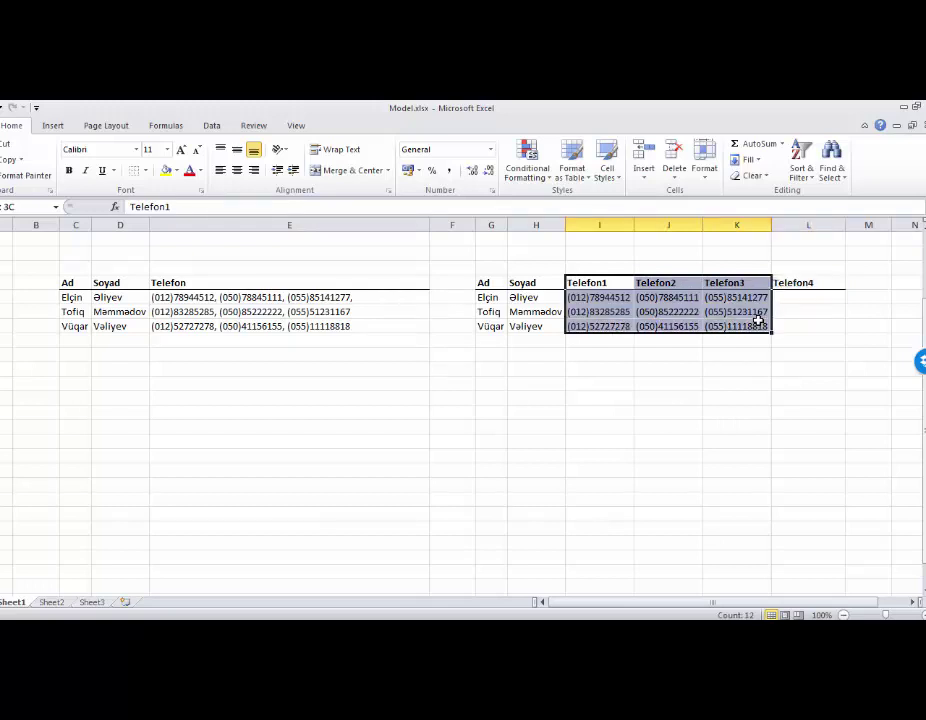
Add a fourth phone number to the first person's Telefon cell and enter the same number under Telefon4 in the second table
left_click(376, 300)
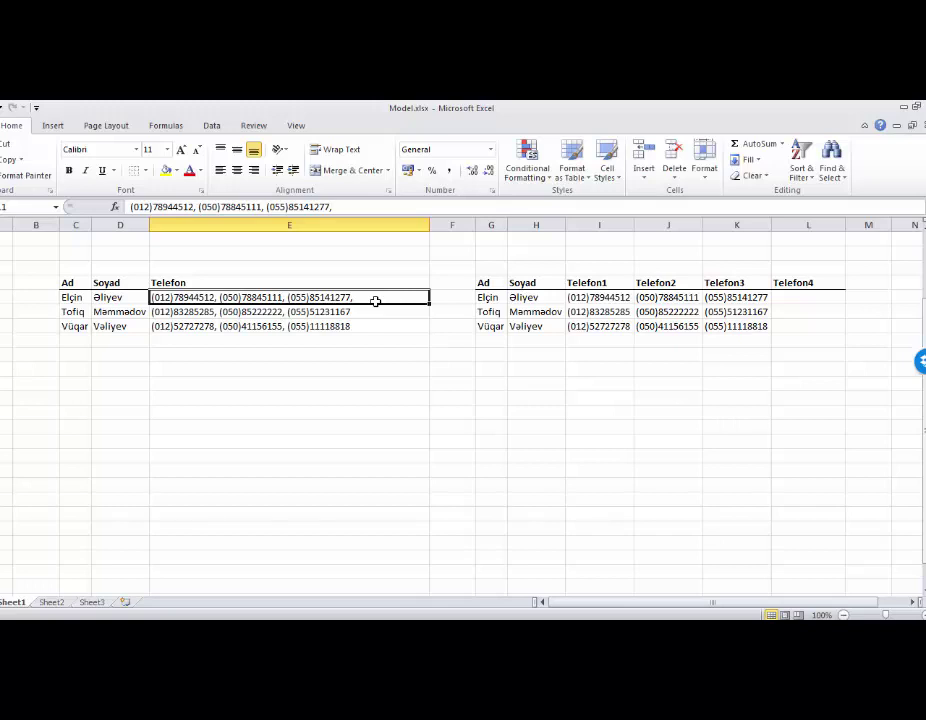
key("ctrl+v")
left_click(827, 297)
key("ctrl+v")
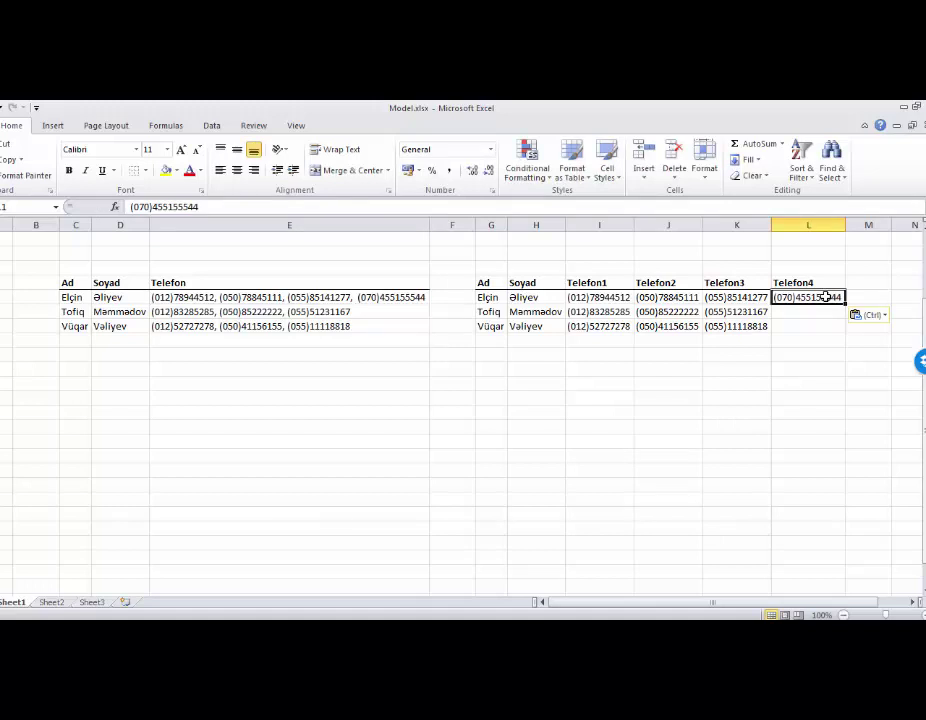
left_click(86, 361)
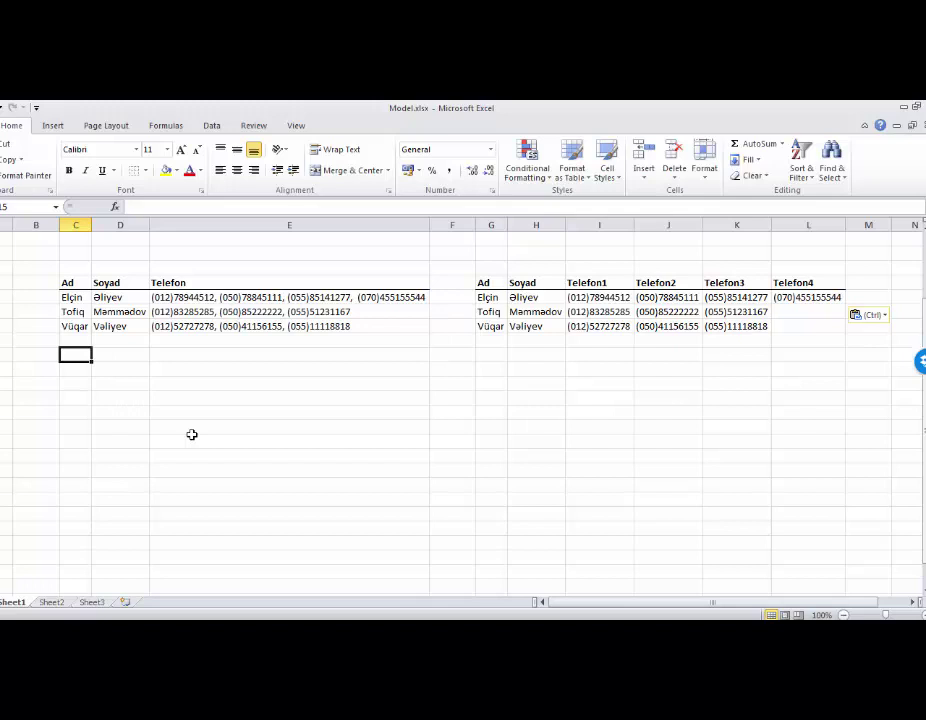
Switch to the PowerPoint slide show and step through the bullets on ordinary versus database tables, comparing them with the phone columns in Excel
key("alt+Tab")
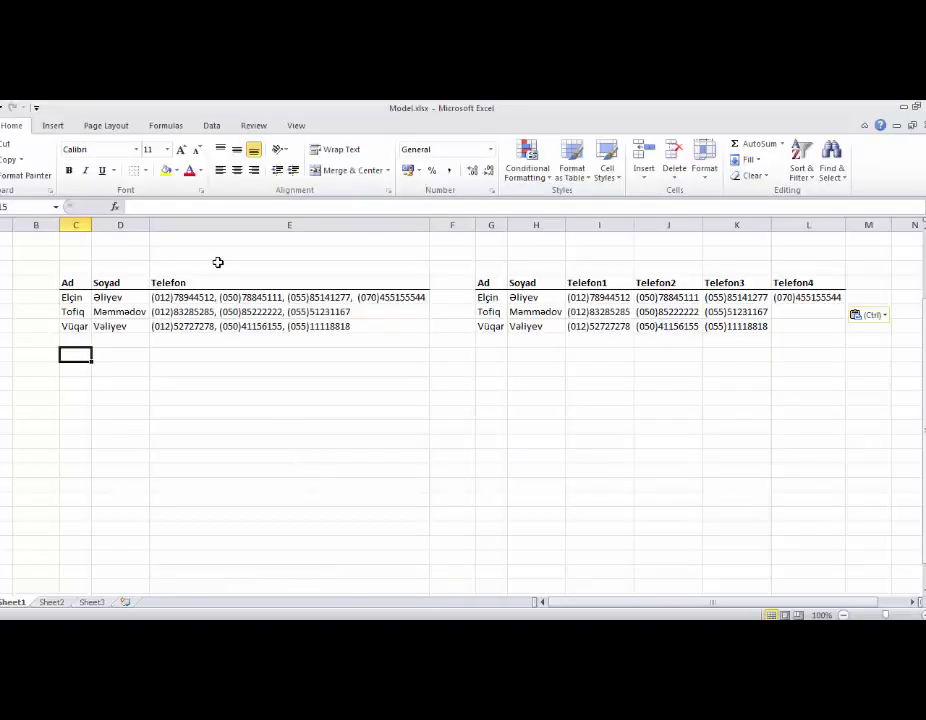
left_click(300, 297)
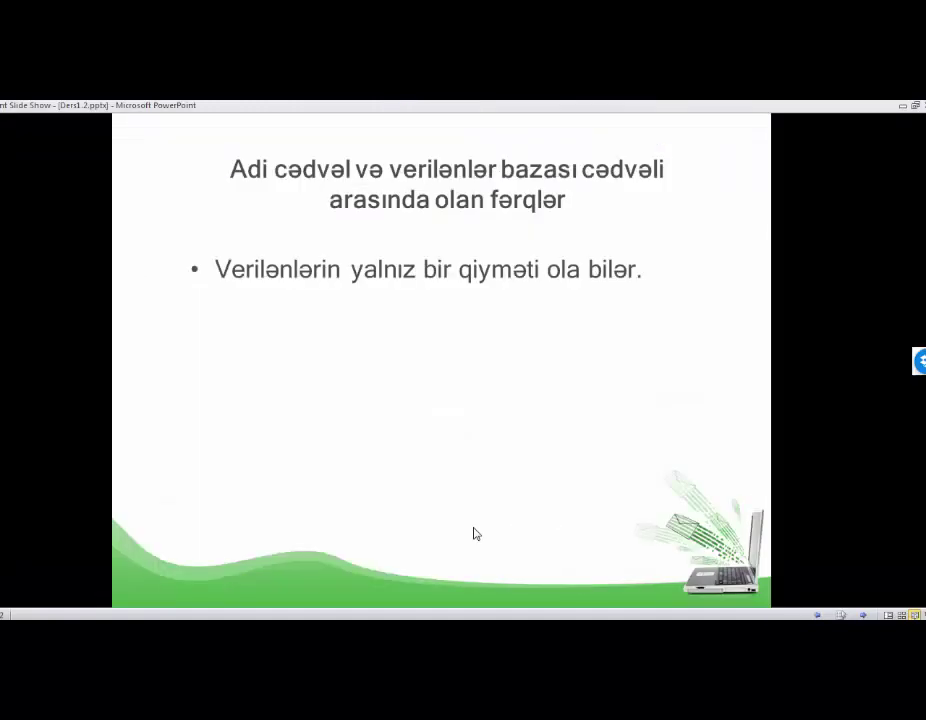
left_click(476, 534)
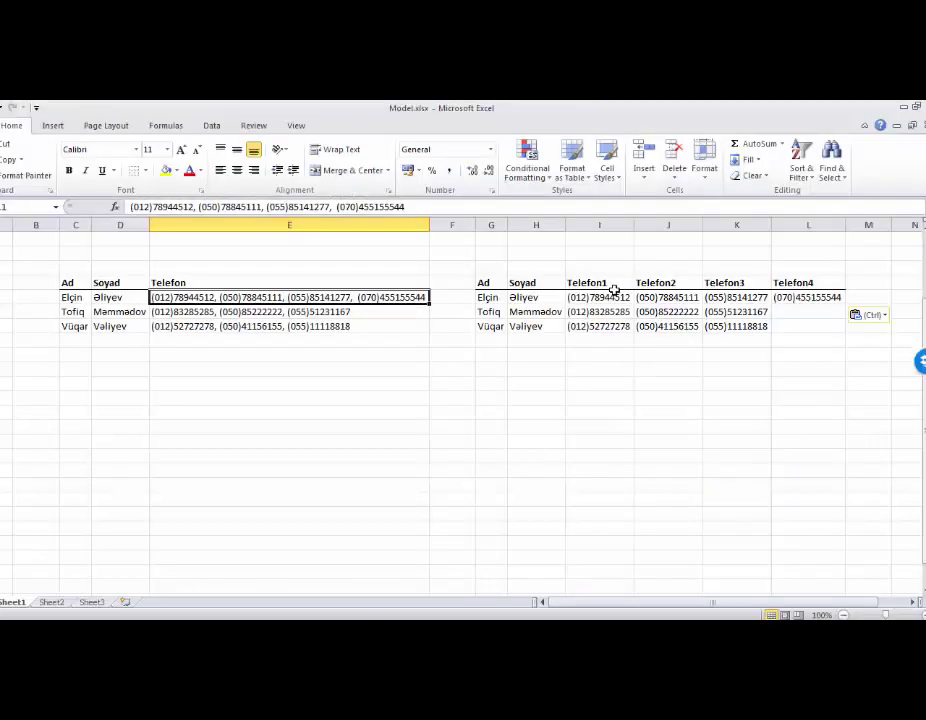
left_click_drag(614, 287, 796, 317)
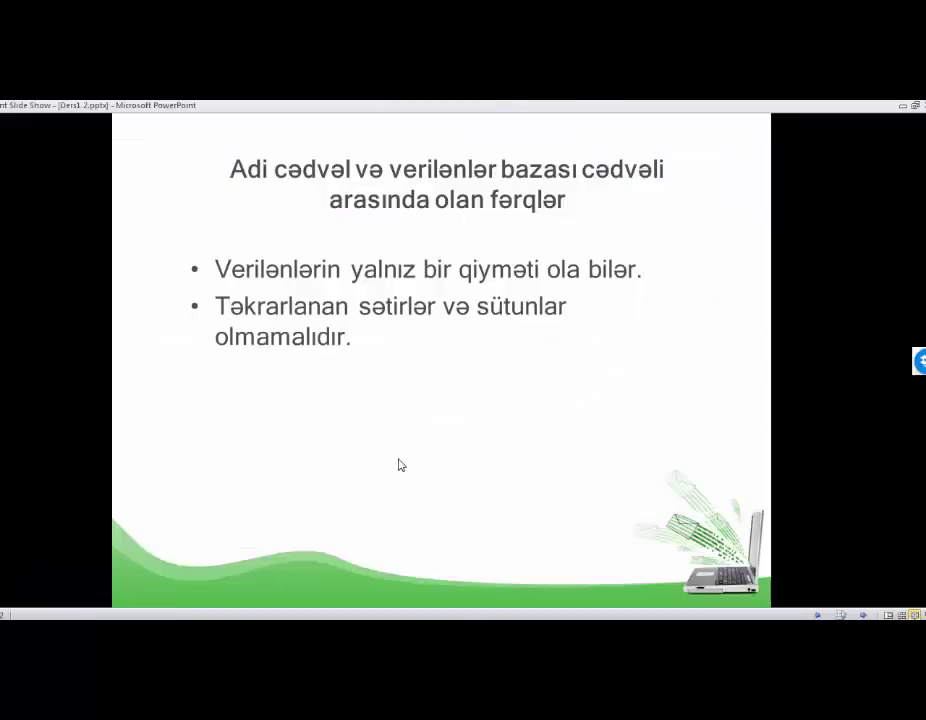
left_click(399, 463)
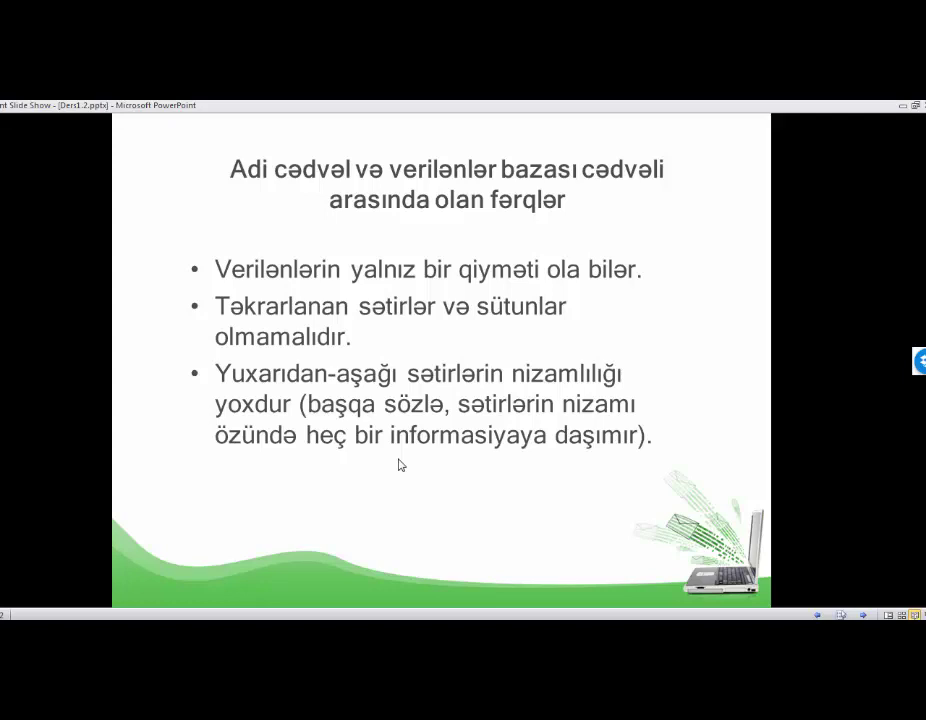
left_click(399, 465)
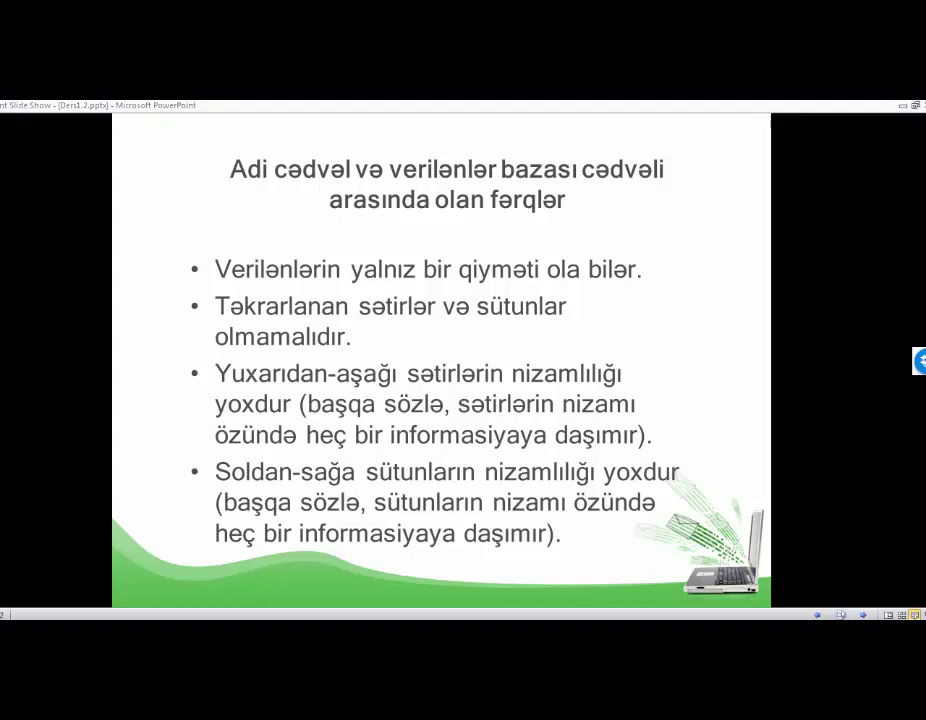
Switch back to Excel and copy the Ad and Soyad columns below the first table and Telefon1 to Telefon3 below the second
key("alt+Tab")
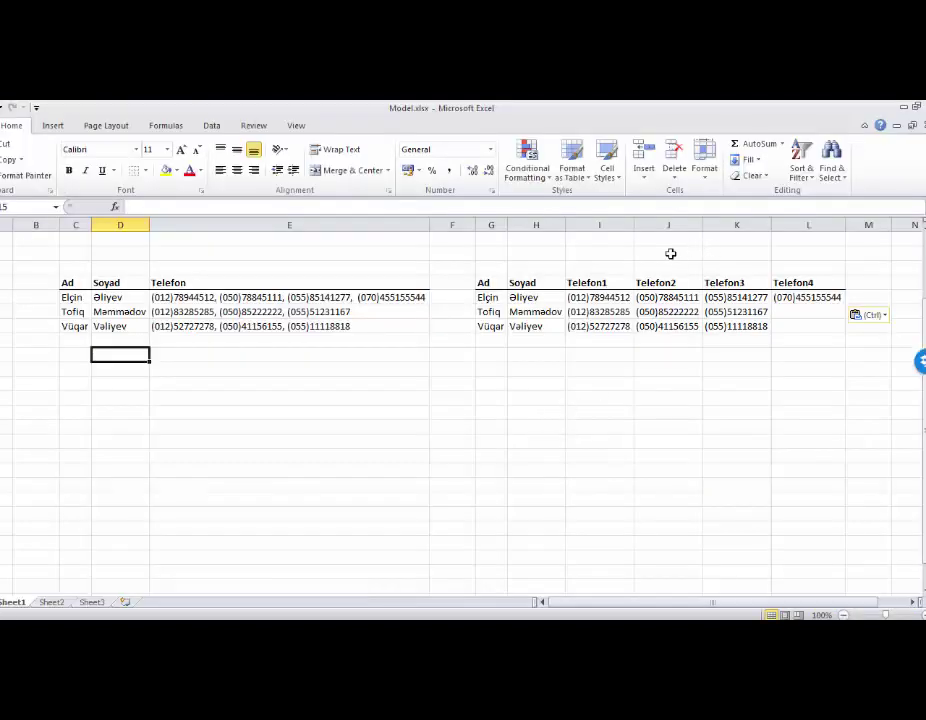
left_click(213, 285)
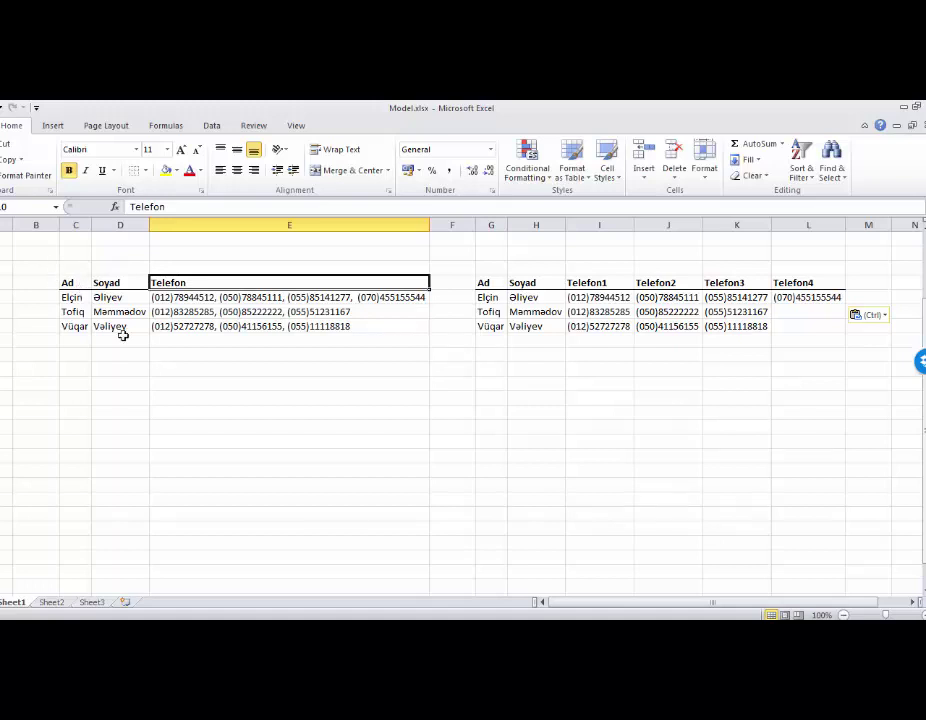
left_click(78, 354)
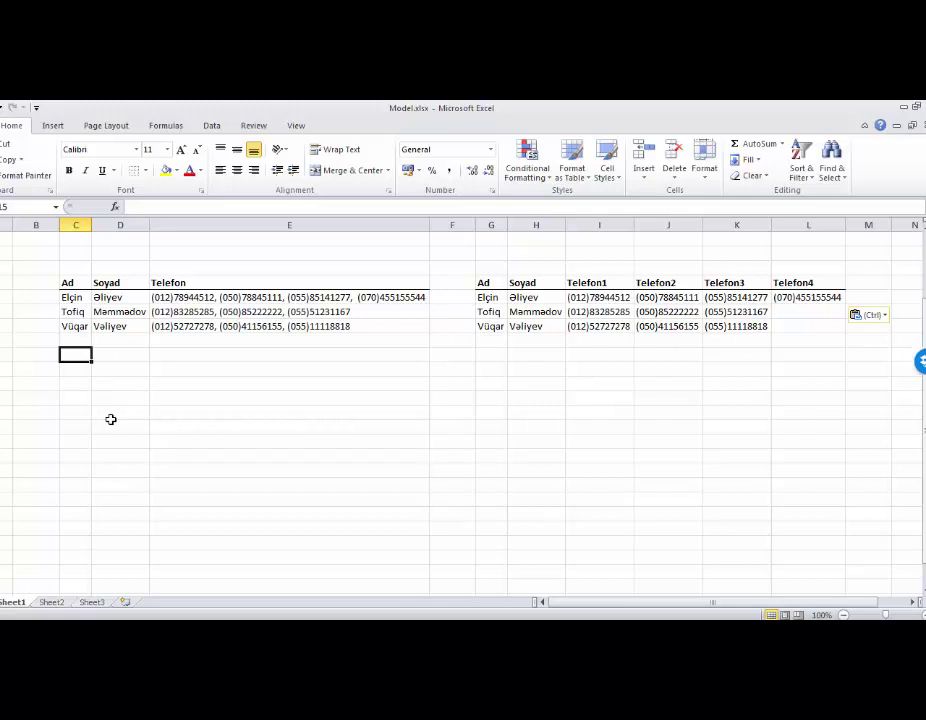
left_click_drag(78, 286, 122, 326)
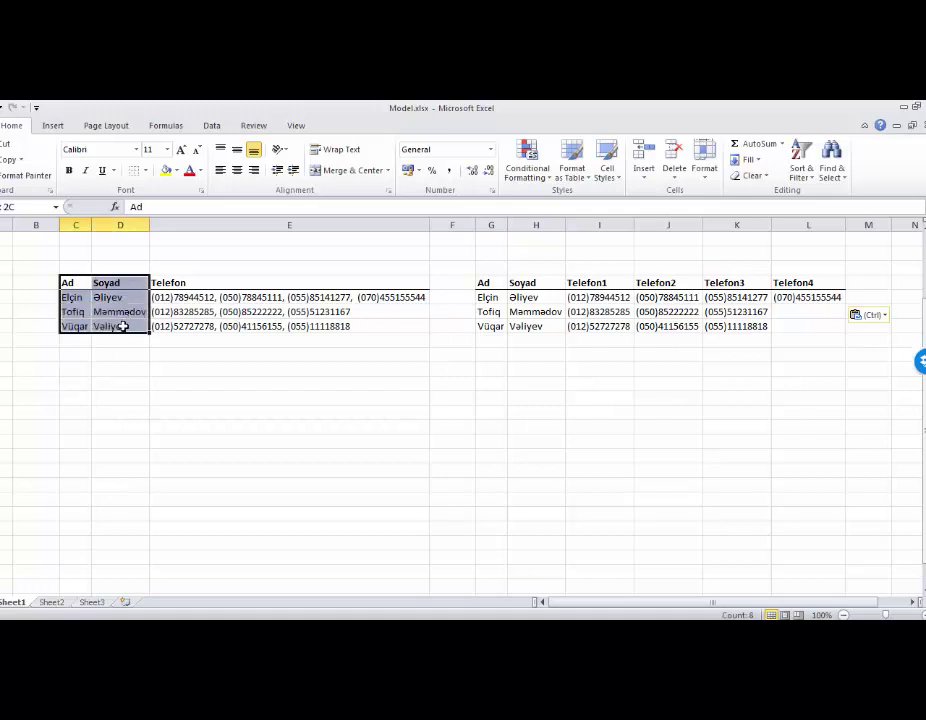
left_click(8, 159)
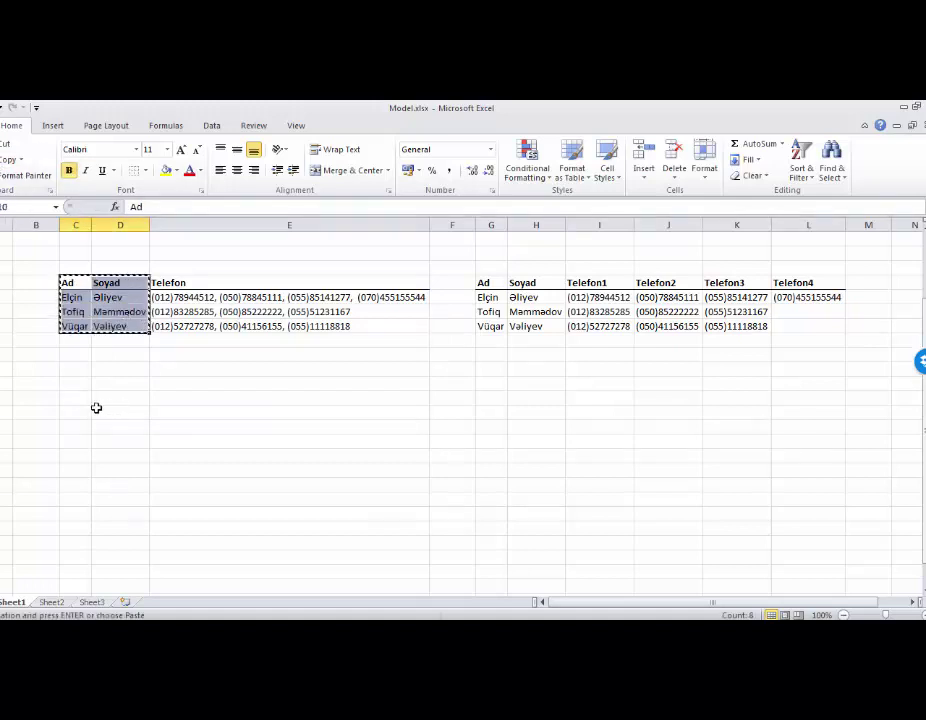
left_click(74, 384)
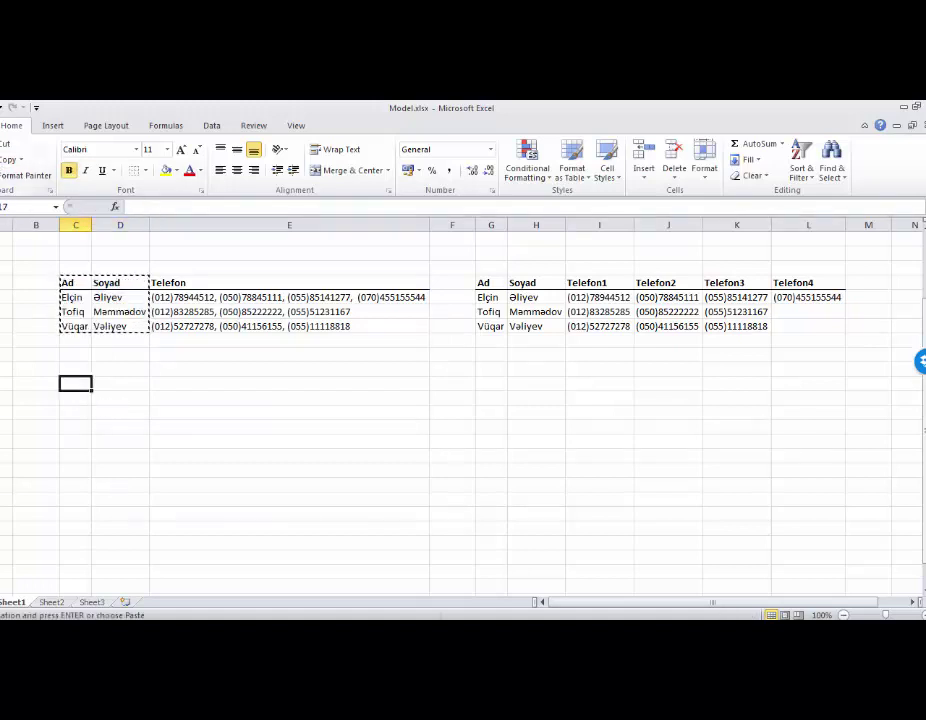
key("ctrl+v")
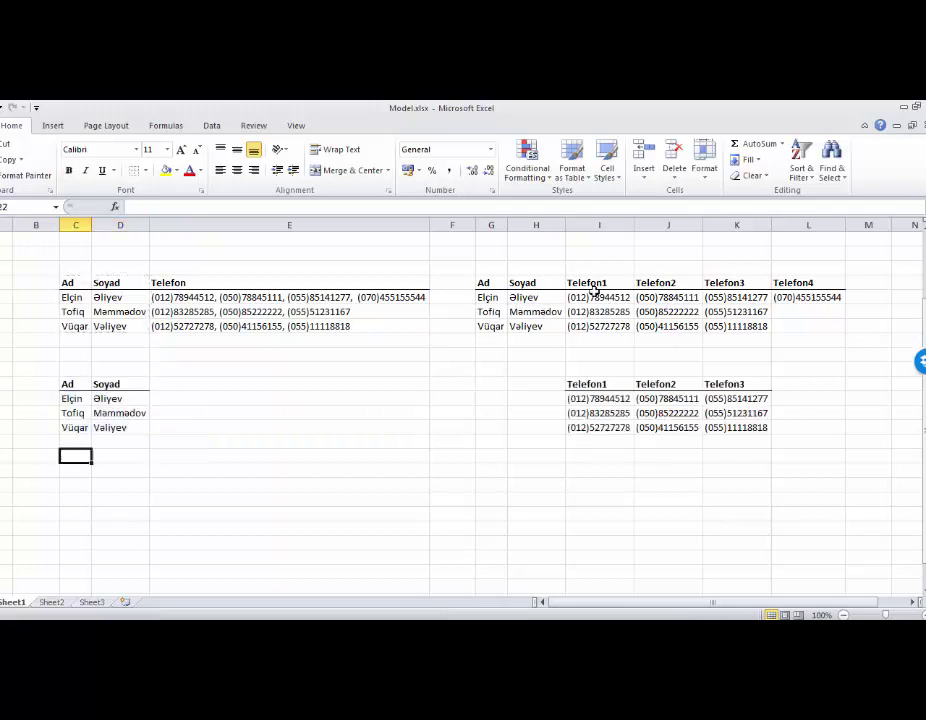
left_click(593, 296)
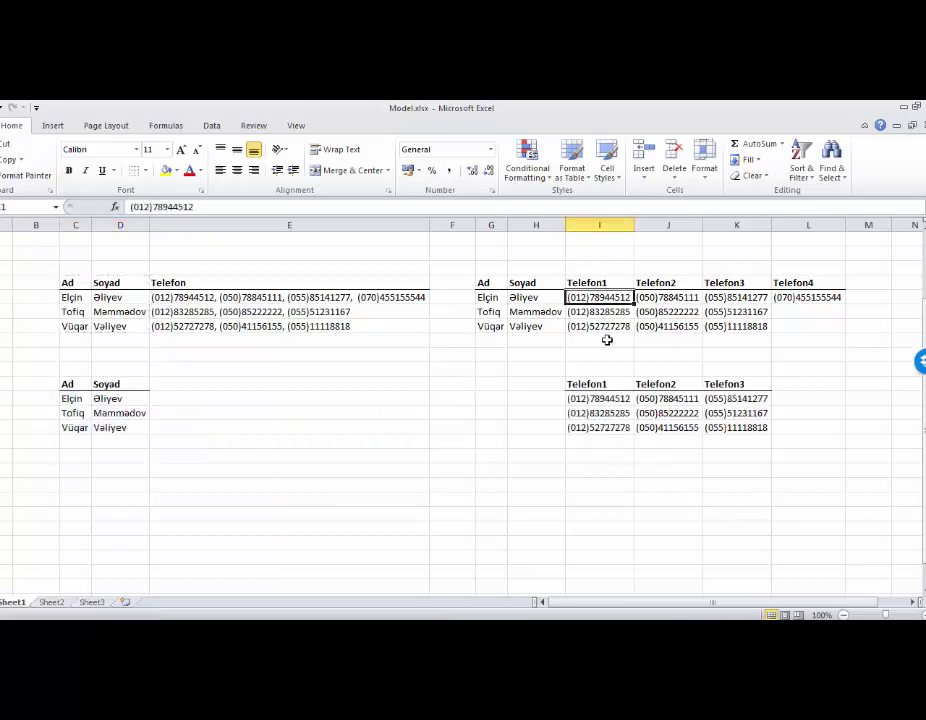
left_click_drag(490, 297, 721, 296)
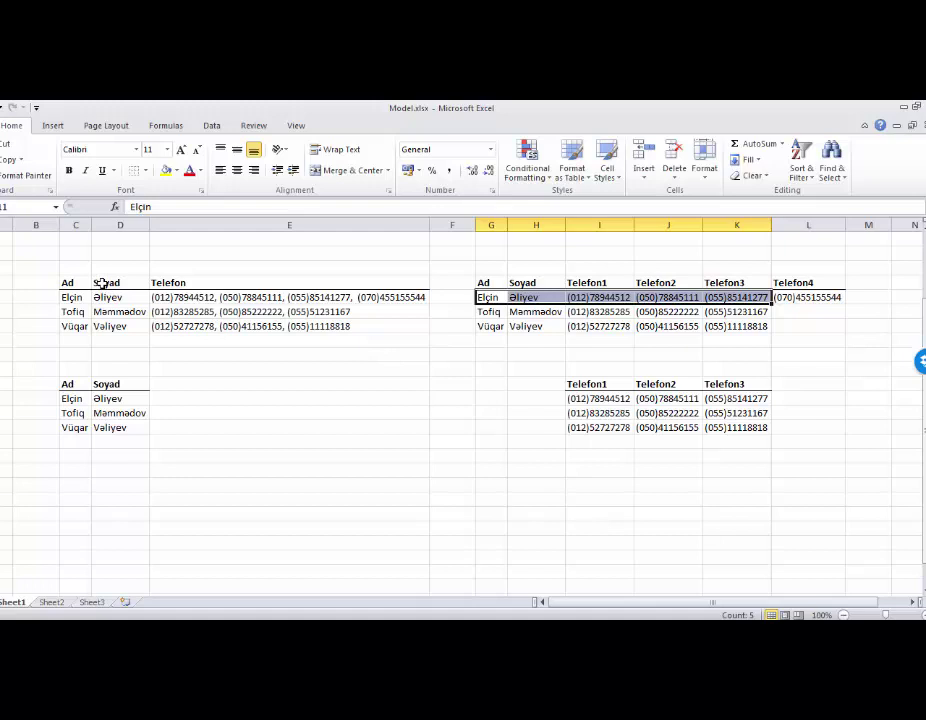
Add a User_ID column before the copied Ad and Soyad columns and number the three rows 1, 2 and 3
left_click(42, 283)
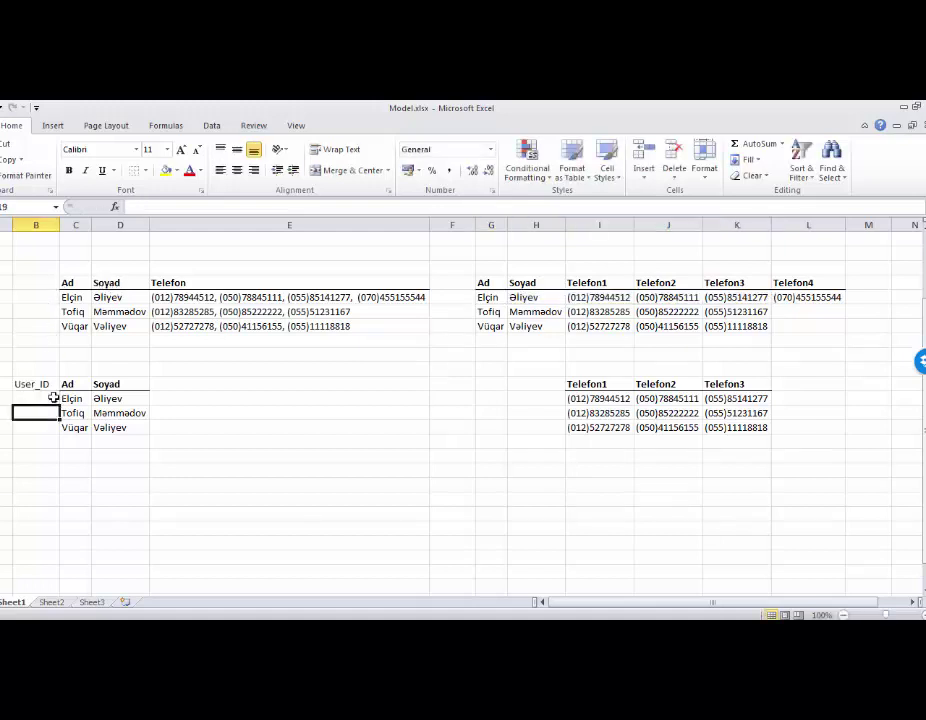
type("2")
key("Return")
type("3")
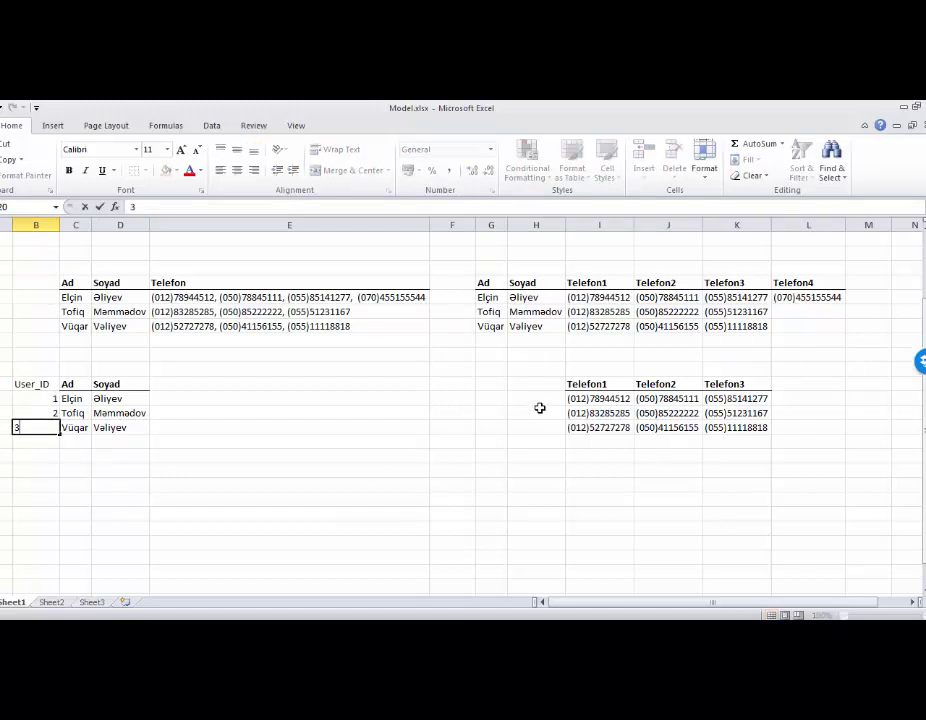
left_click(800, 384)
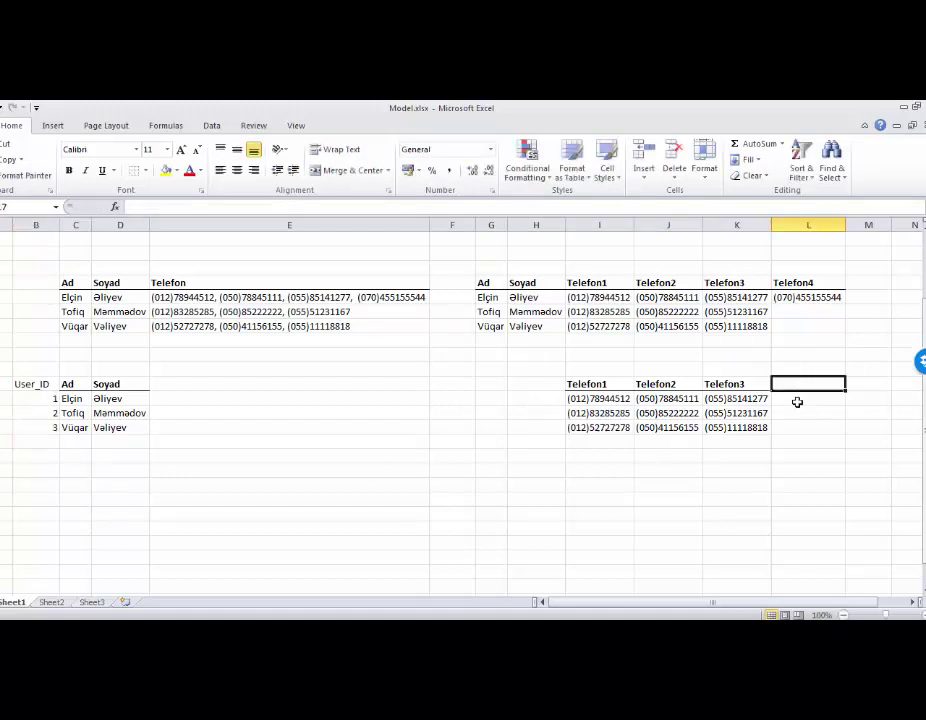
left_click(143, 453)
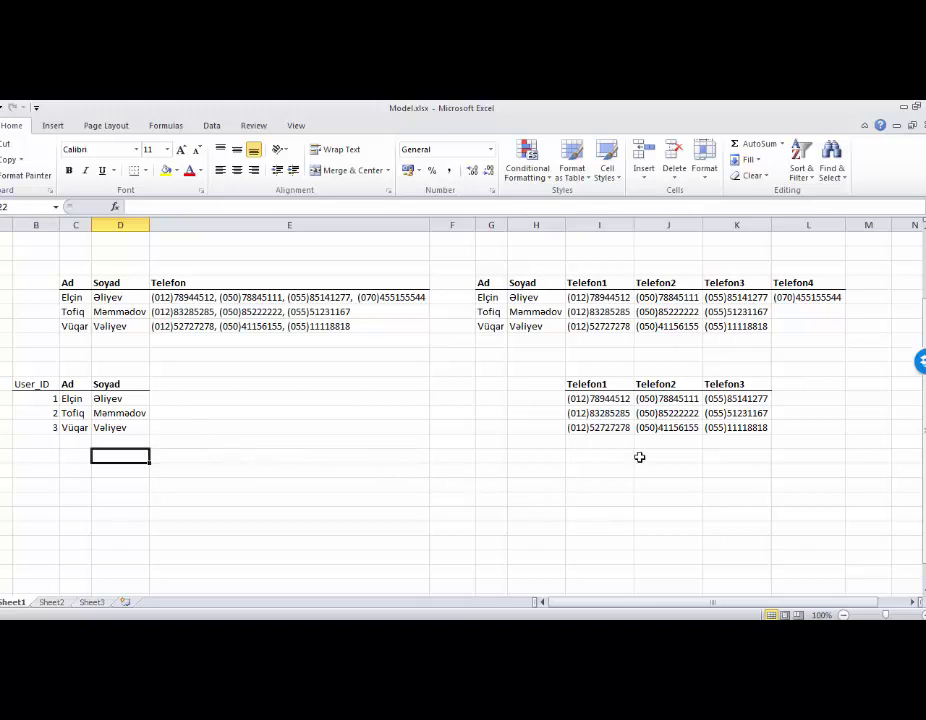
Stack the copied Telefon1, Telefon2 and Telefon3 numbers into a single column below them and head it Telefon
left_click_drag(600, 384, 733, 426)
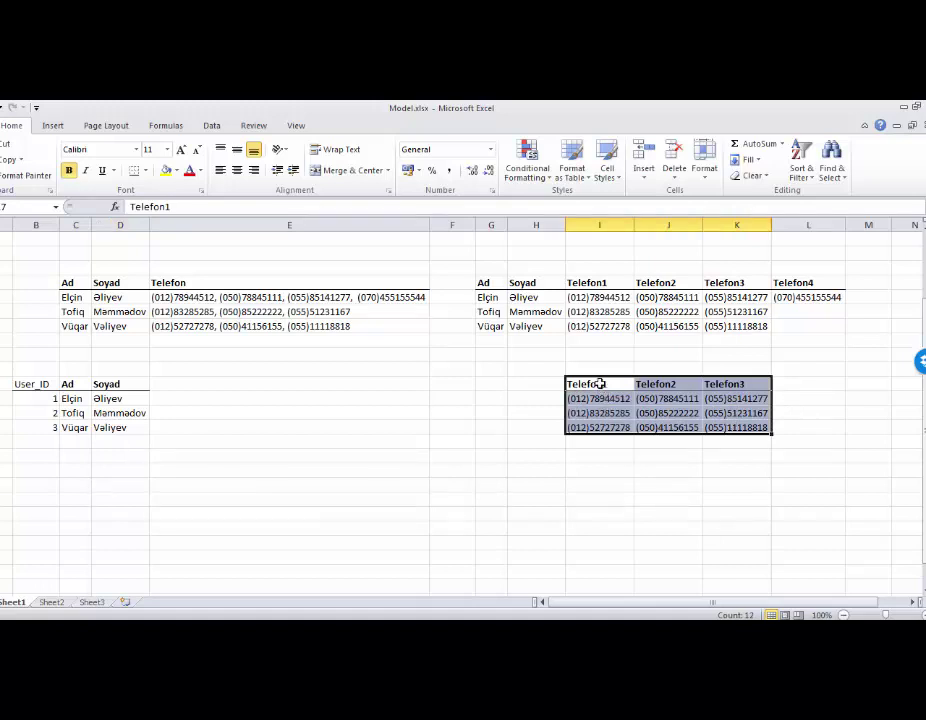
left_click_drag(600, 384, 737, 427)
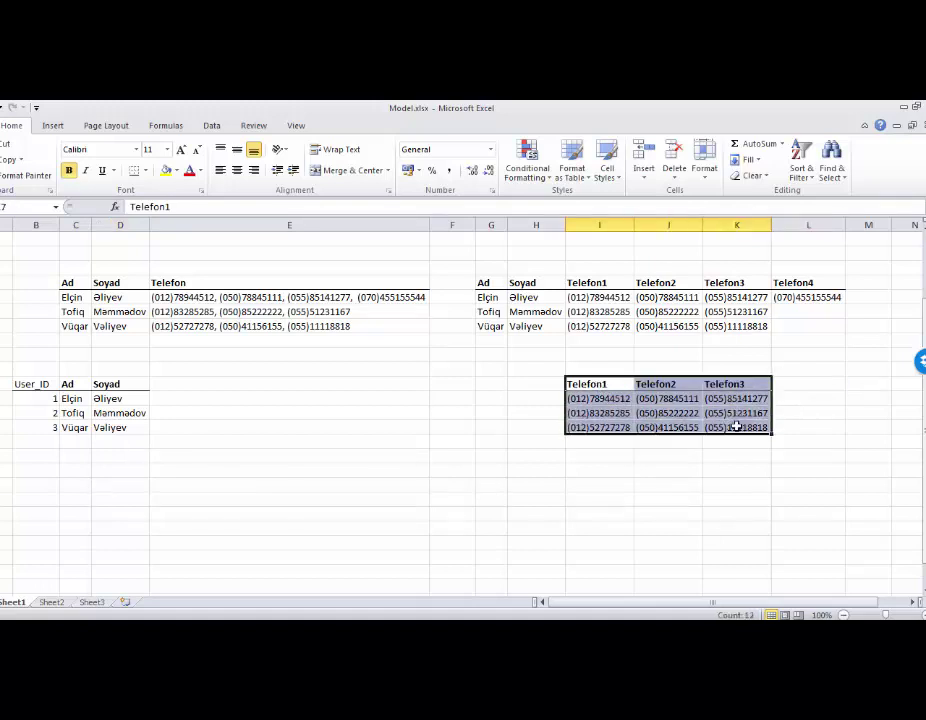
left_click(607, 467)
left_click_drag(593, 385, 711, 424)
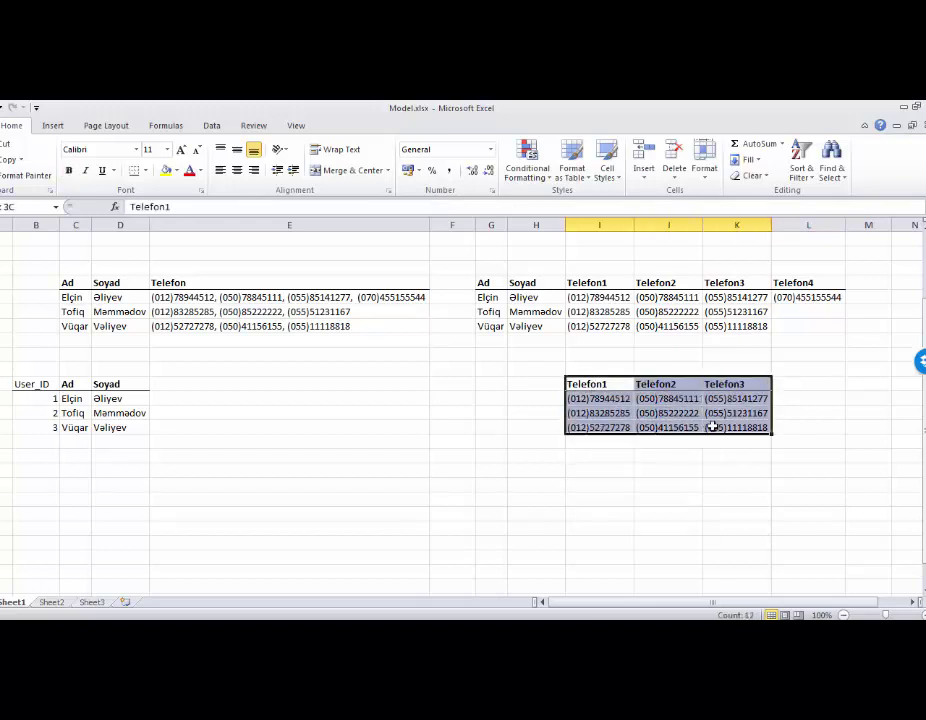
left_click(599, 453)
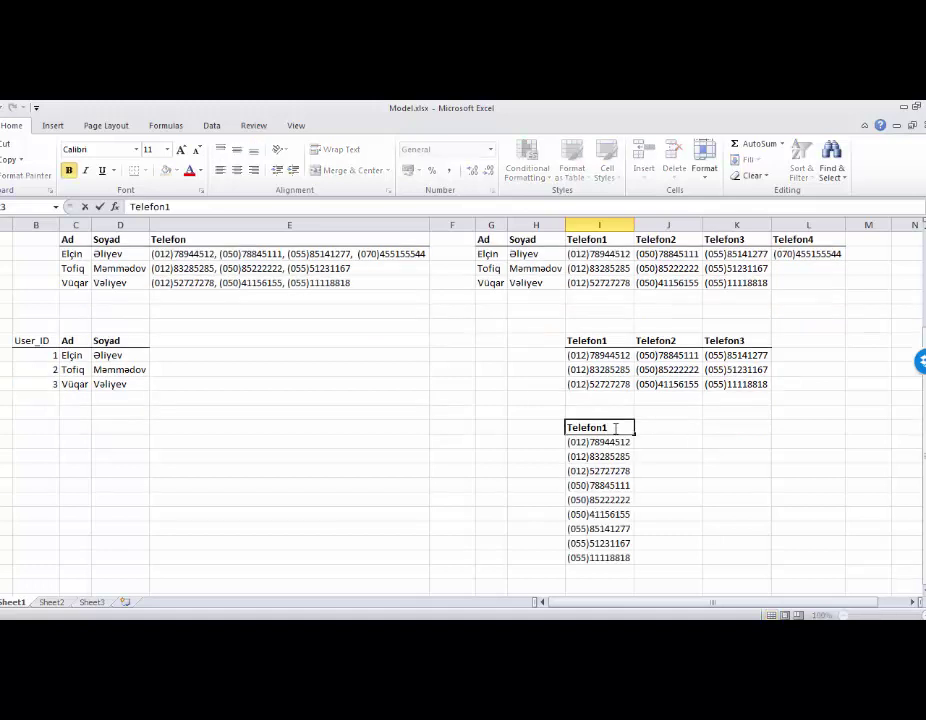
key("BackSpace")
left_click(675, 456)
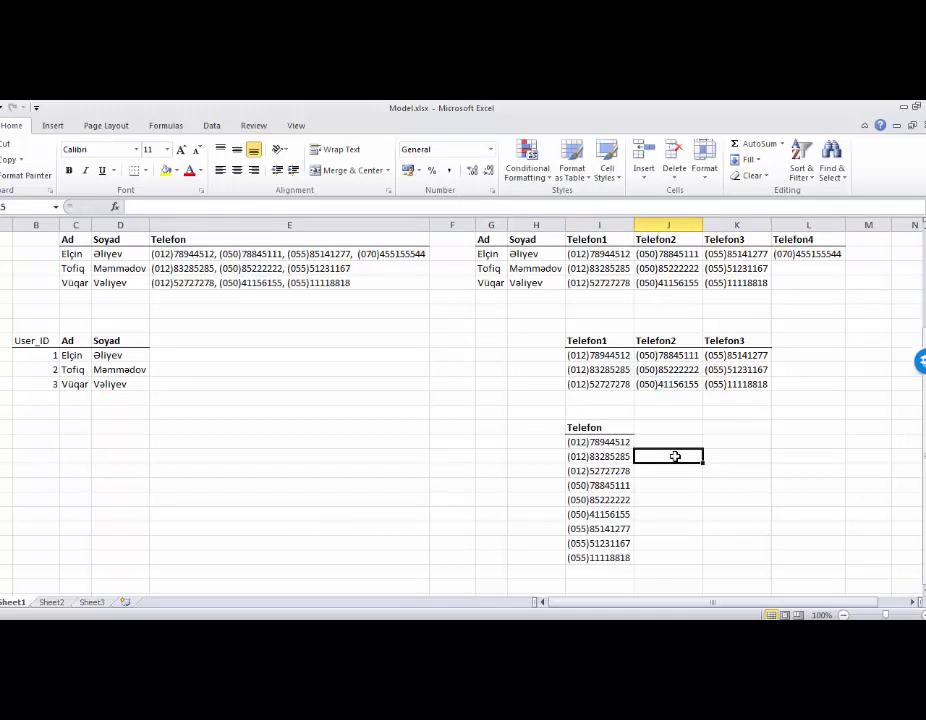
Add the column heading User_ID next to the Telefon heading of the stacked phone list
key("Up")
key("Up")
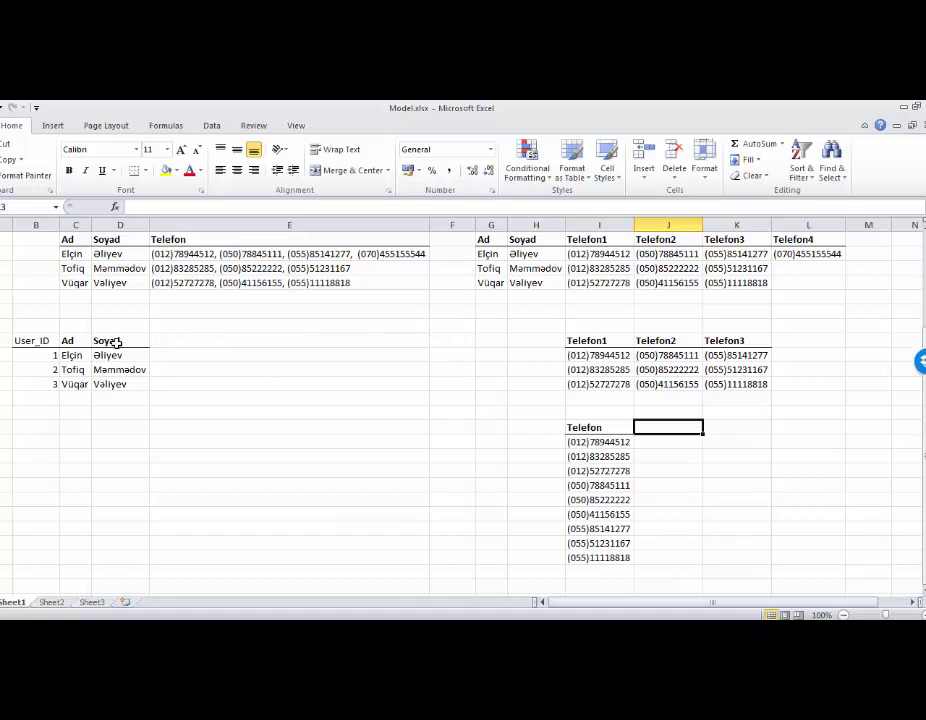
left_click(45, 340)
left_click_drag(45, 340, 40, 364)
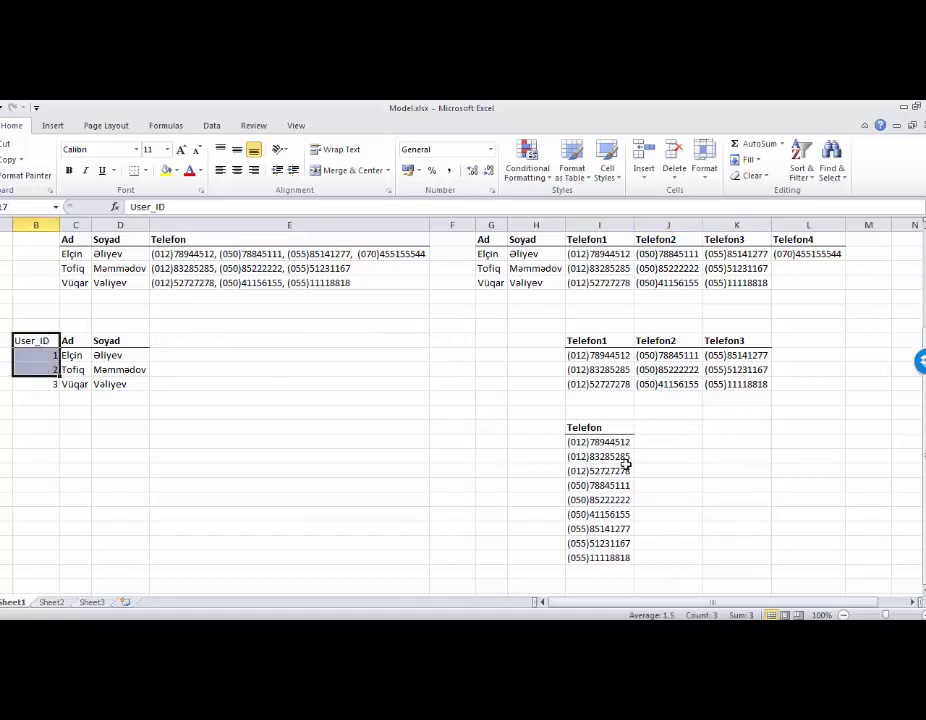
left_click(659, 431)
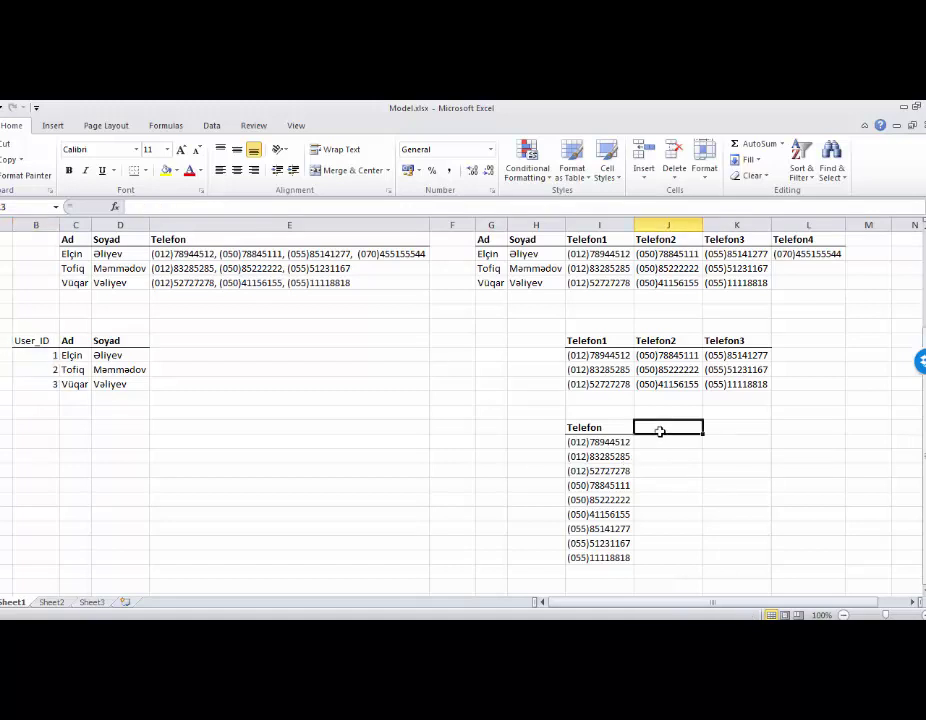
type("User_ID")
key("Return")
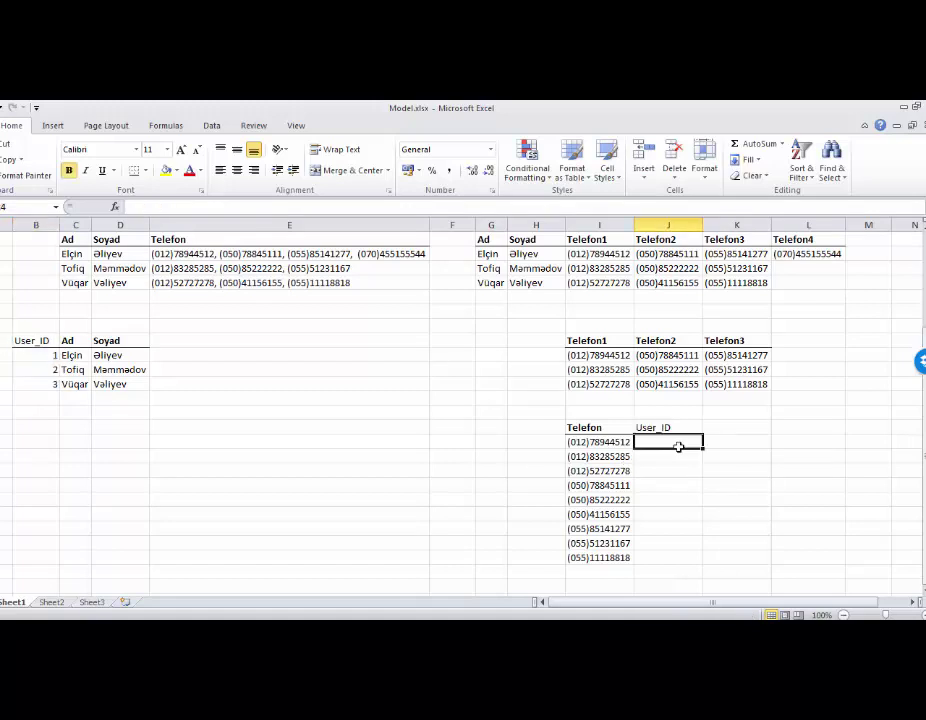